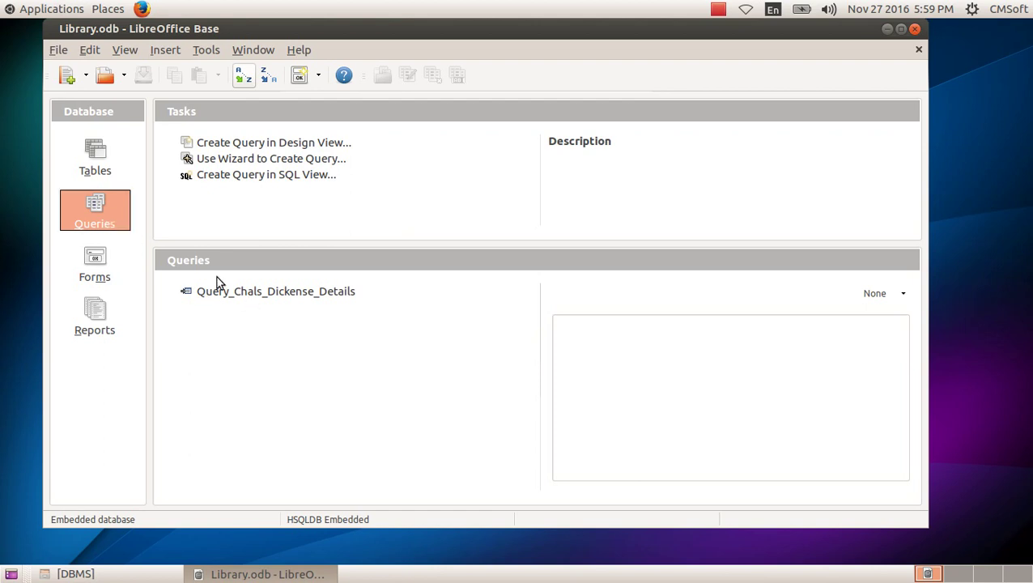
# - Start a wizard-based query on Table_Book_Details with the fields Book_No, Book_Name, Author and Book_Price
pyautogui.click(233, 159)
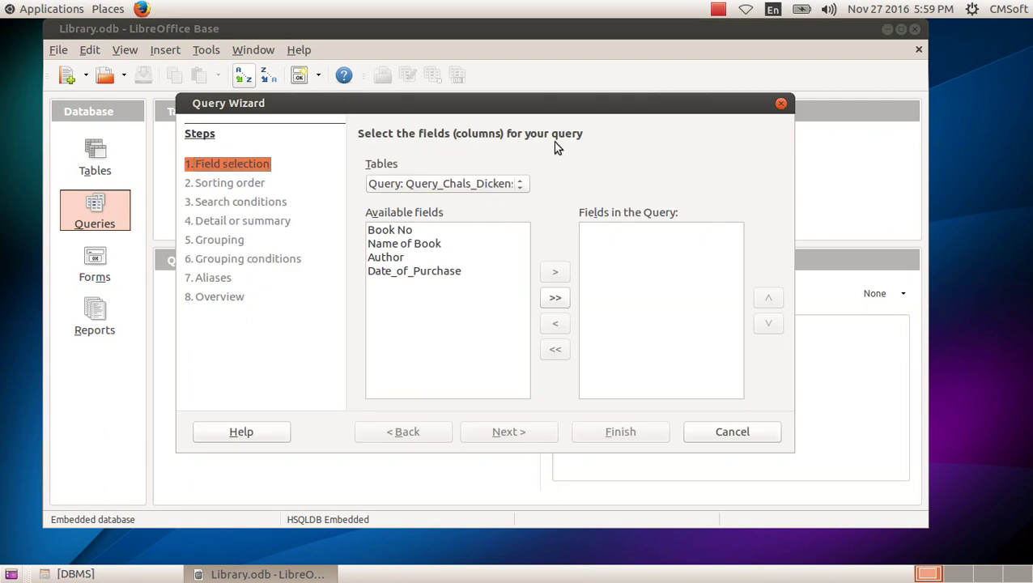
pyautogui.click(516, 185)
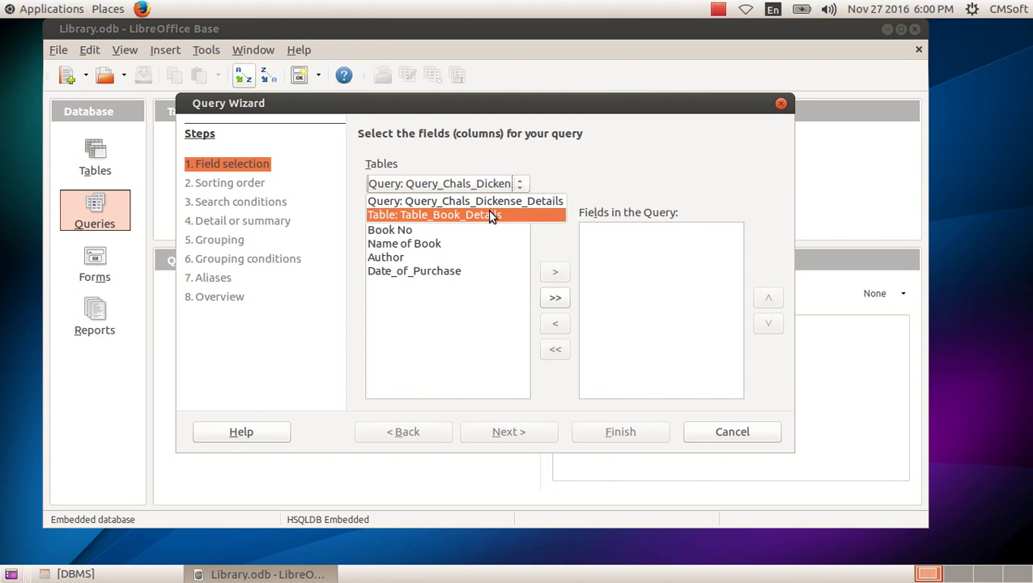
pyautogui.click(500, 215)
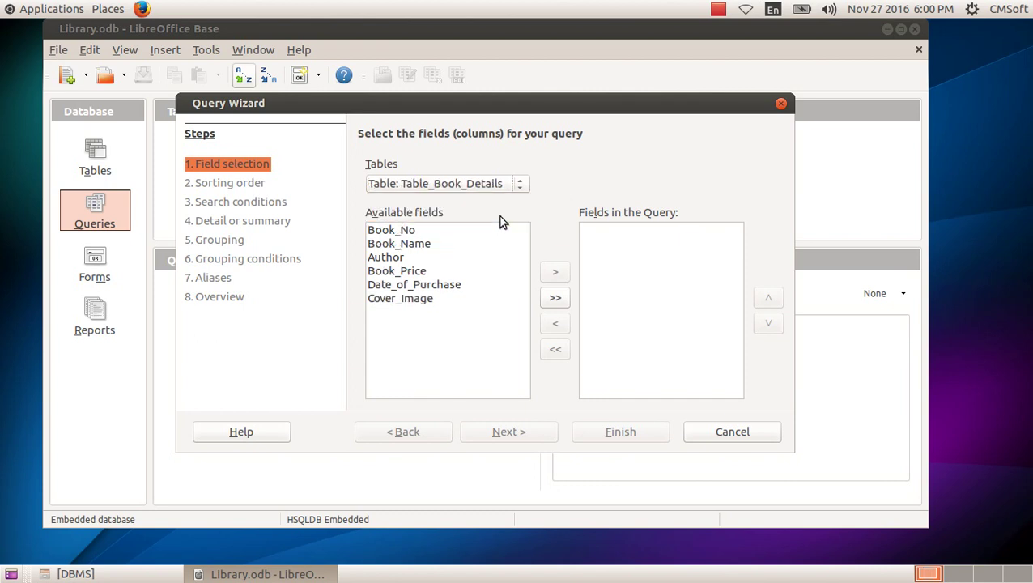
pyautogui.click(416, 231)
pyautogui.click(555, 273)
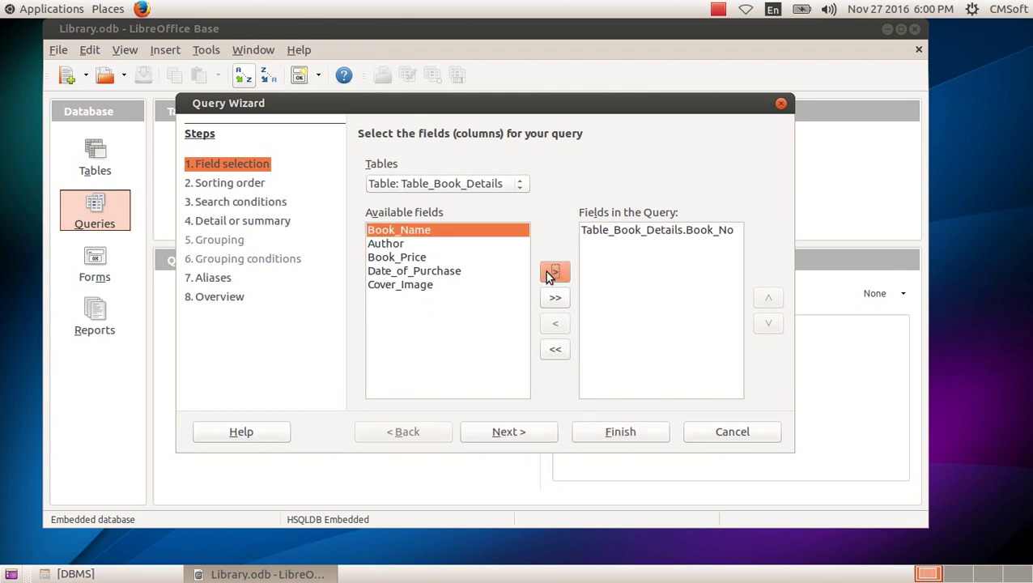
pyautogui.click(548, 274)
pyautogui.click(547, 273)
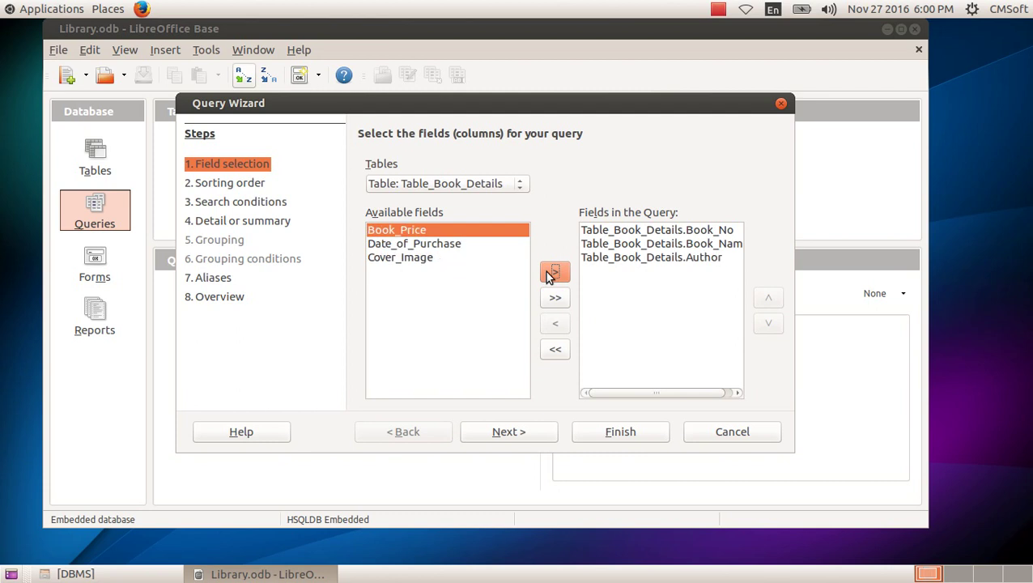
pyautogui.click(547, 274)
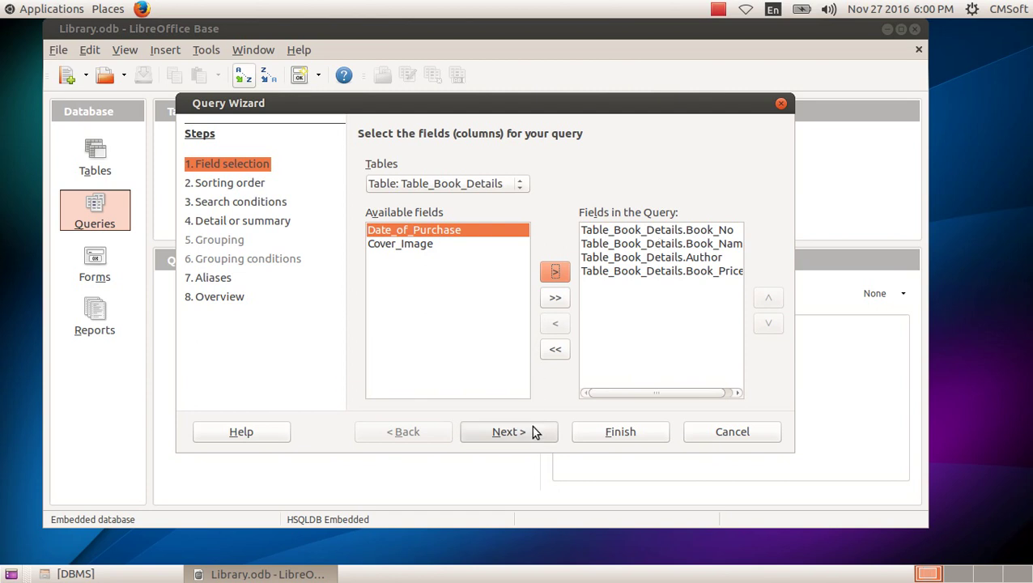
pyautogui.click(509, 431)
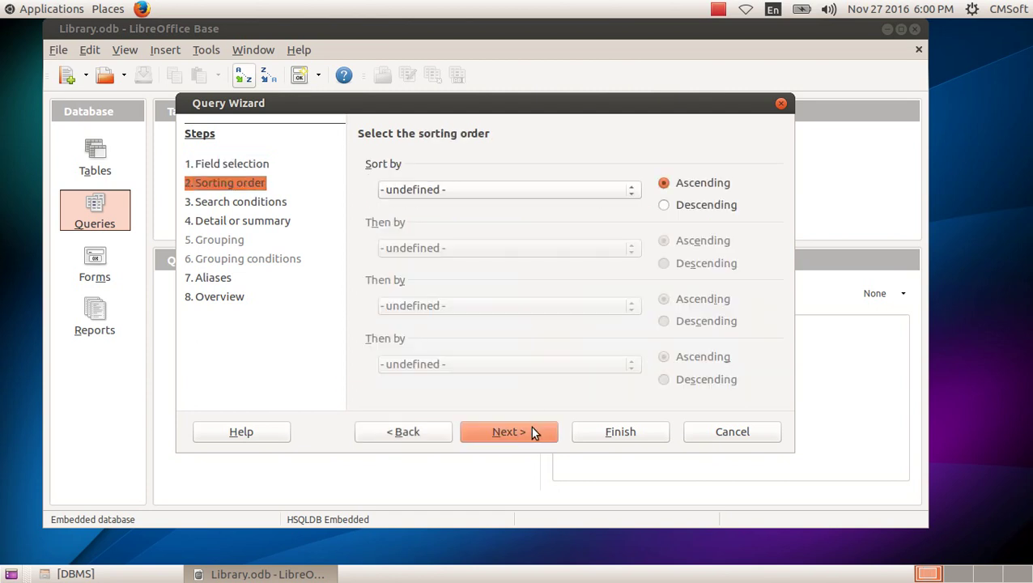
# - Sort the query by Book_Price in ascending order
pyautogui.click(453, 190)
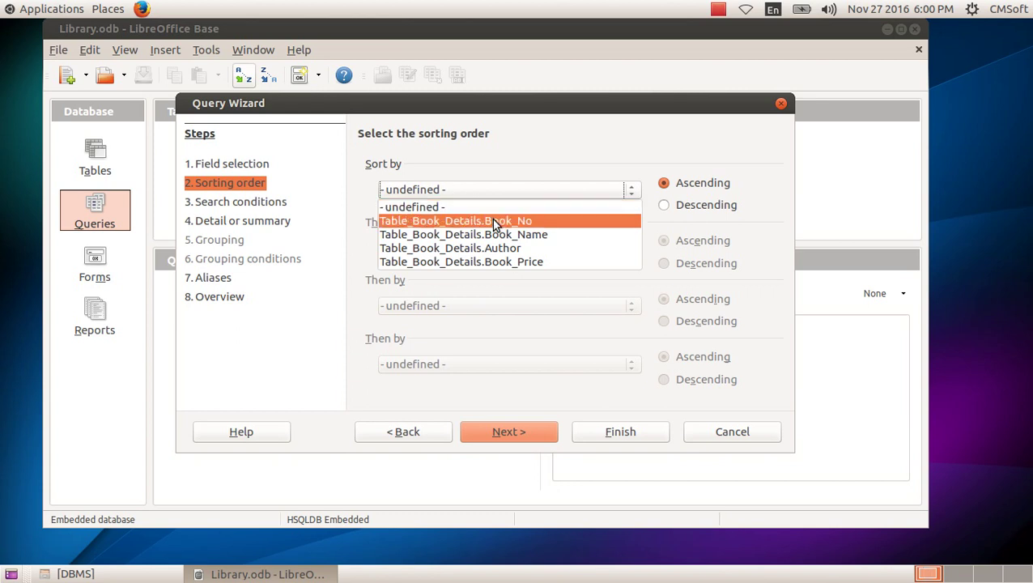
pyautogui.click(520, 262)
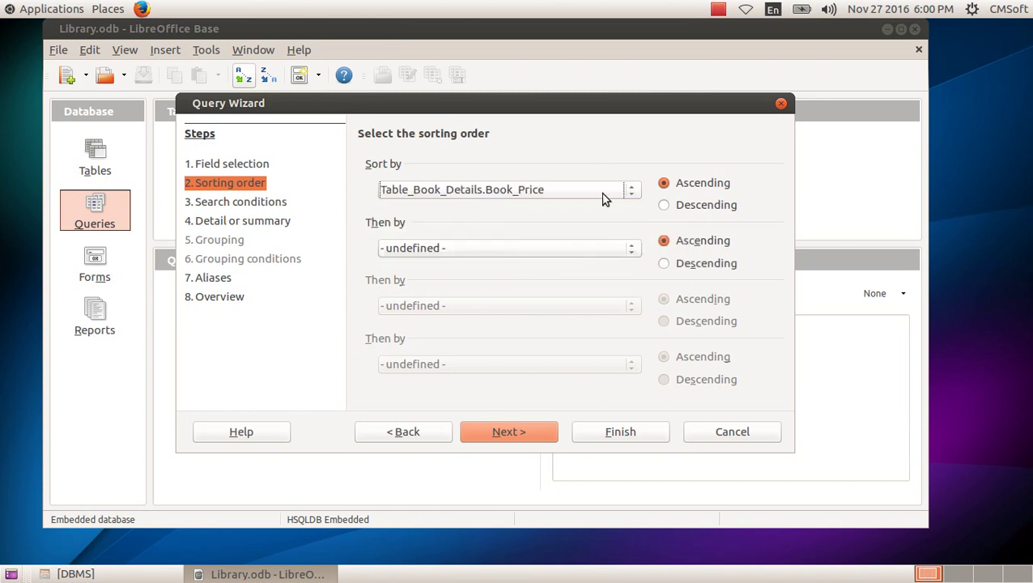
pyautogui.click(507, 433)
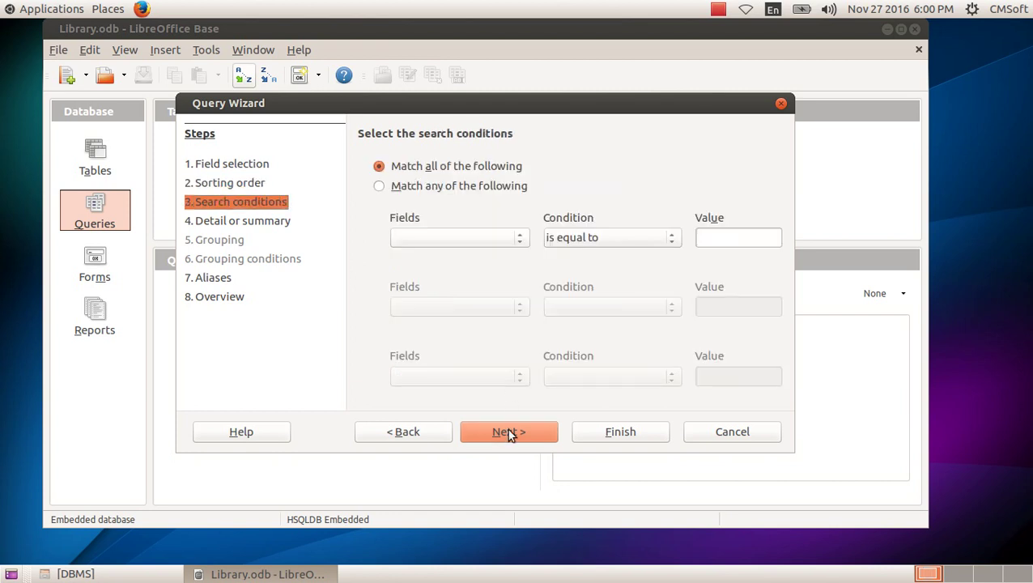
# - Restrict the query to records whose Book_Price is greater than 150, keeping it a detailed query
pyautogui.click(432, 238)
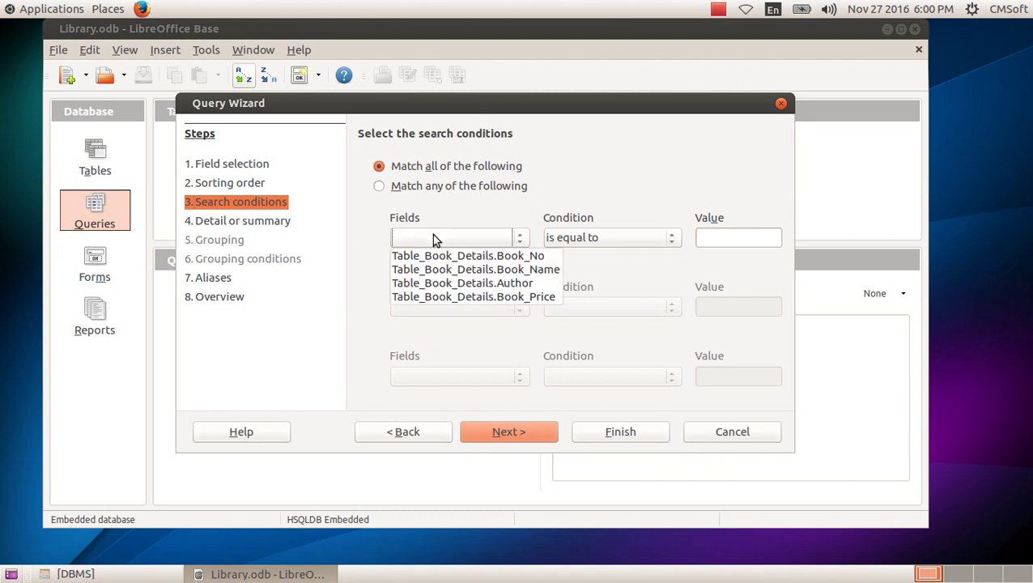
pyautogui.click(496, 297)
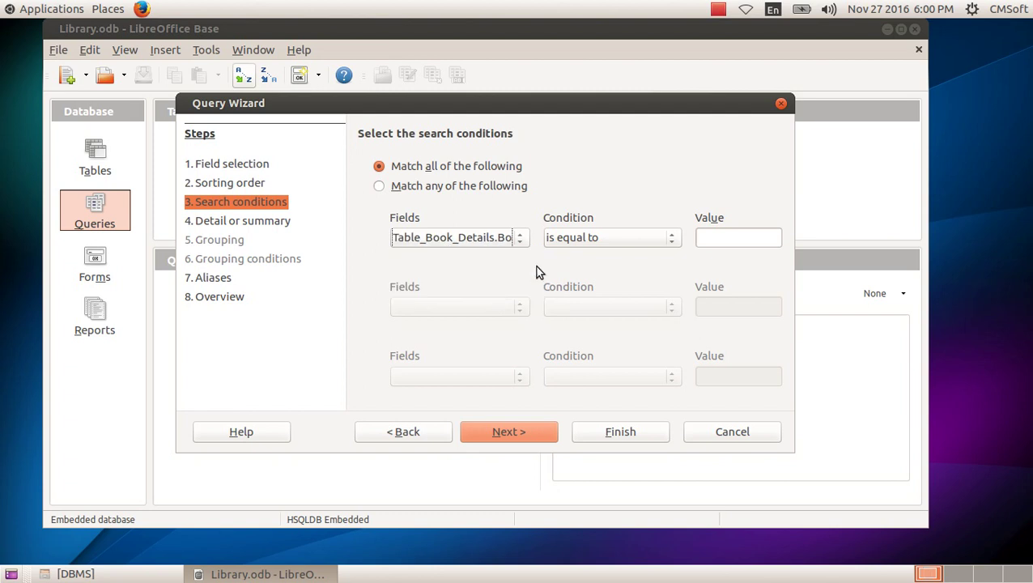
pyautogui.click(671, 239)
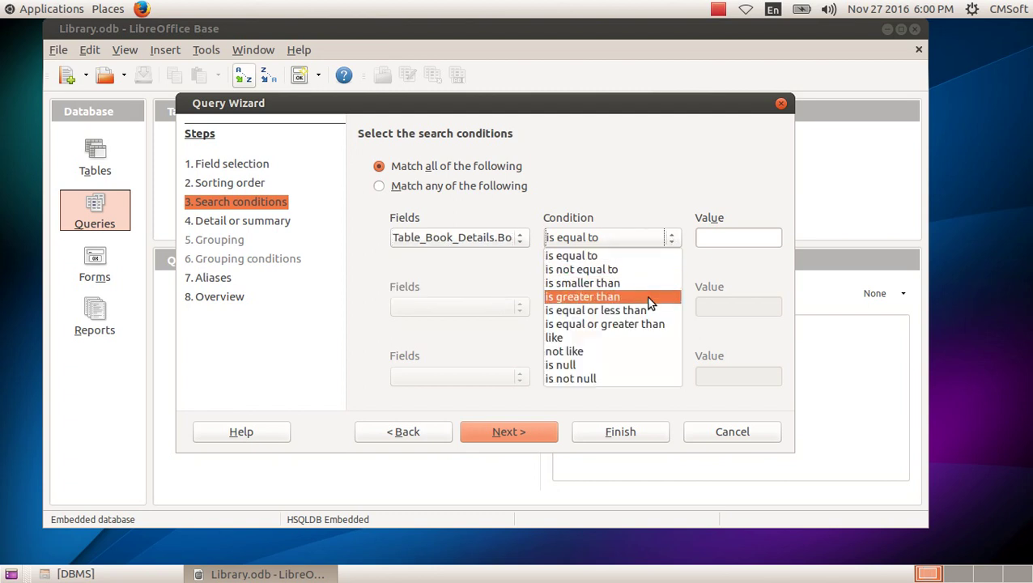
pyautogui.click(648, 298)
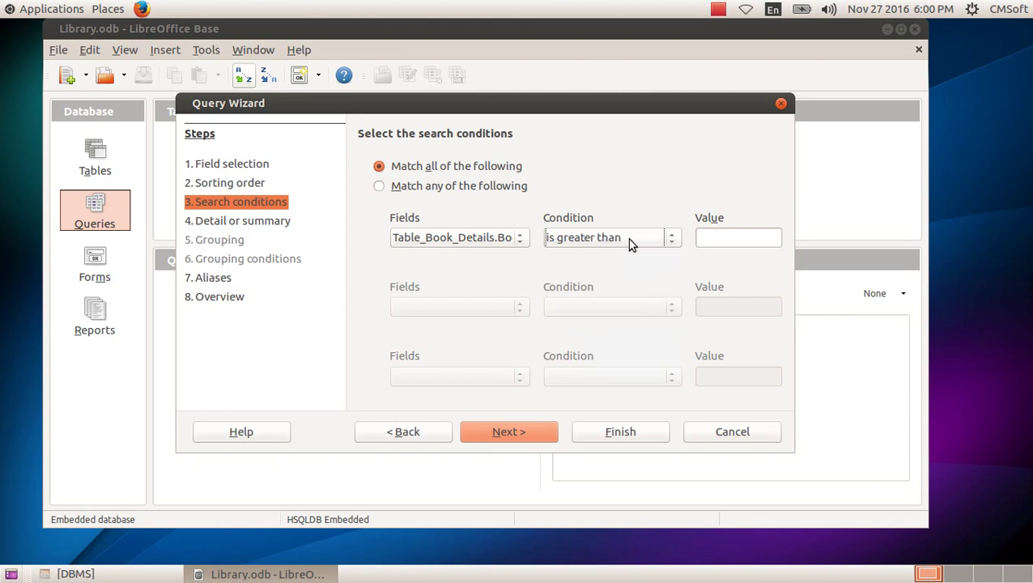
pyautogui.click(673, 238)
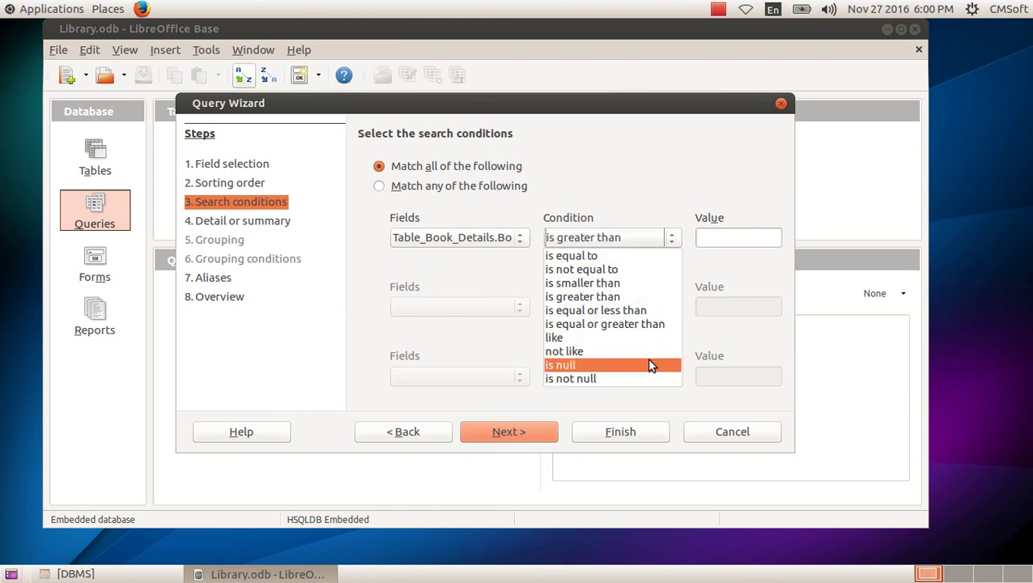
pyautogui.click(652, 300)
pyautogui.click(726, 236)
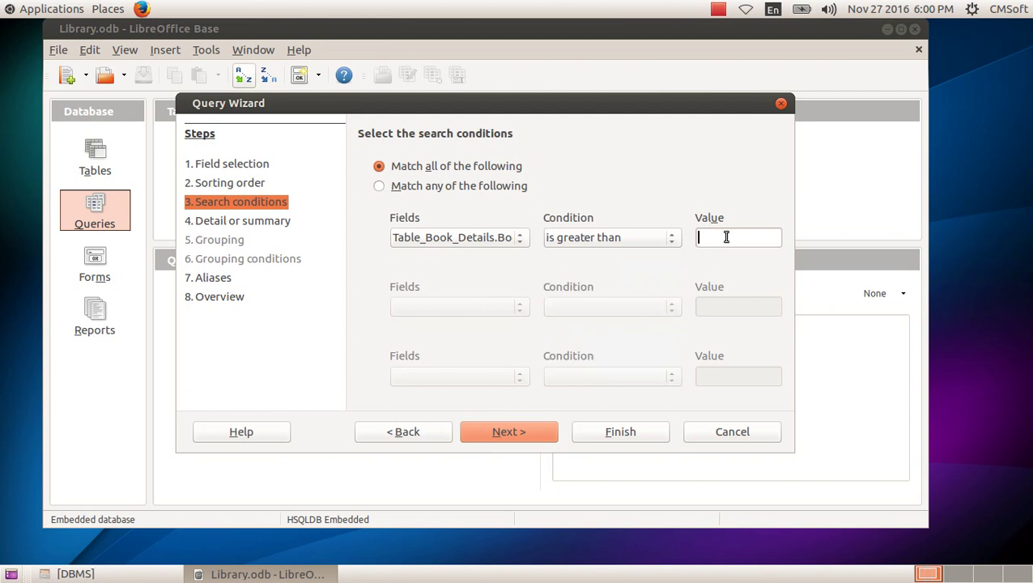
pyautogui.write('150')
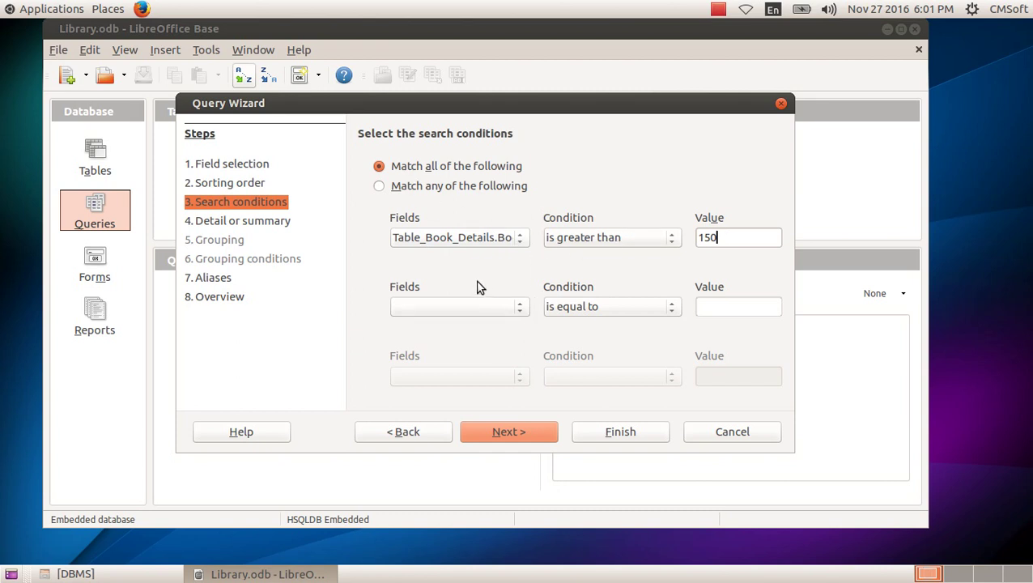
pyautogui.click(506, 425)
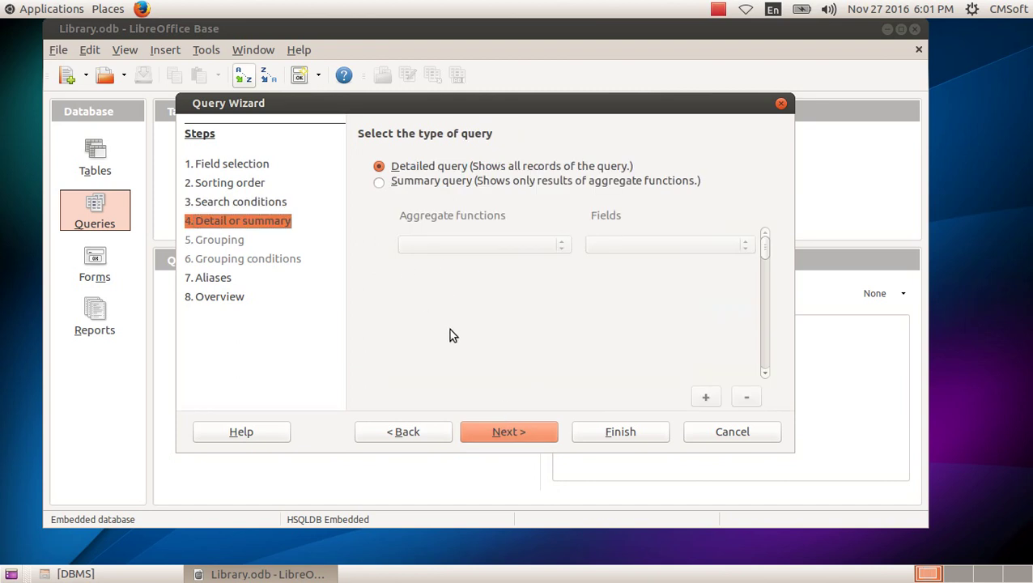
pyautogui.click(507, 433)
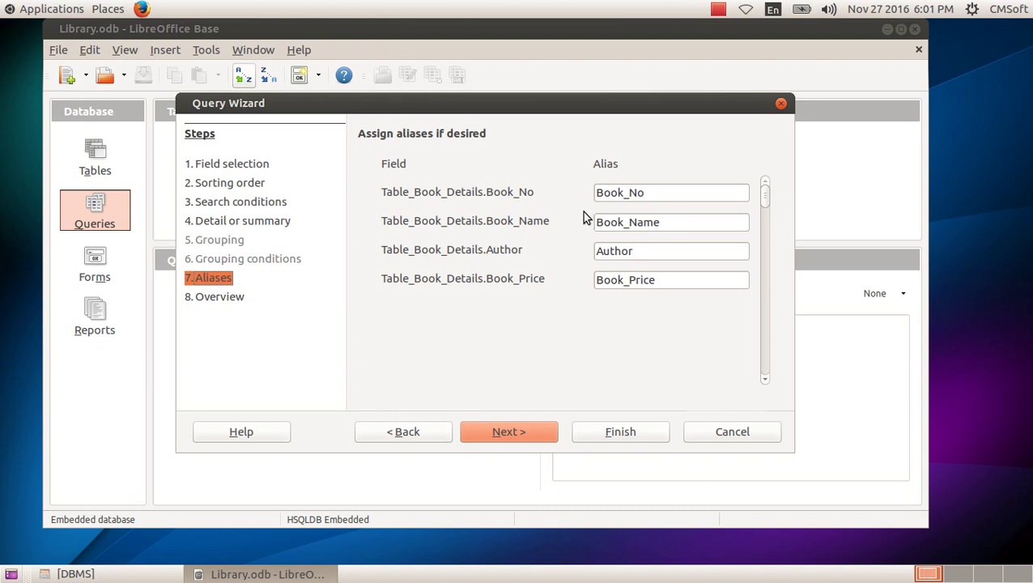
# - Set the field aliases to Book No, Book Name and Price, leaving Author as it is
pyautogui.click(629, 192)
pyautogui.press('BackSpace')
pyautogui.click(630, 223)
pyautogui.press('BackSpace')
pyautogui.click(629, 283)
pyautogui.press('BackSpace')
pyautogui.press('BackSpace')
pyautogui.press('BackSpace')
pyautogui.press('BackSpace')
pyautogui.press('BackSpace')
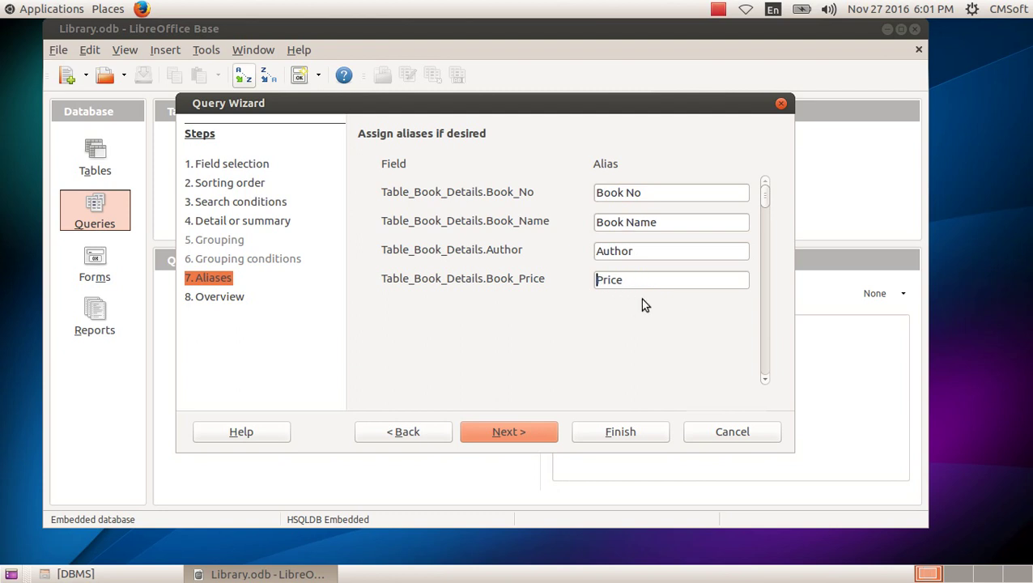
pyautogui.click(520, 434)
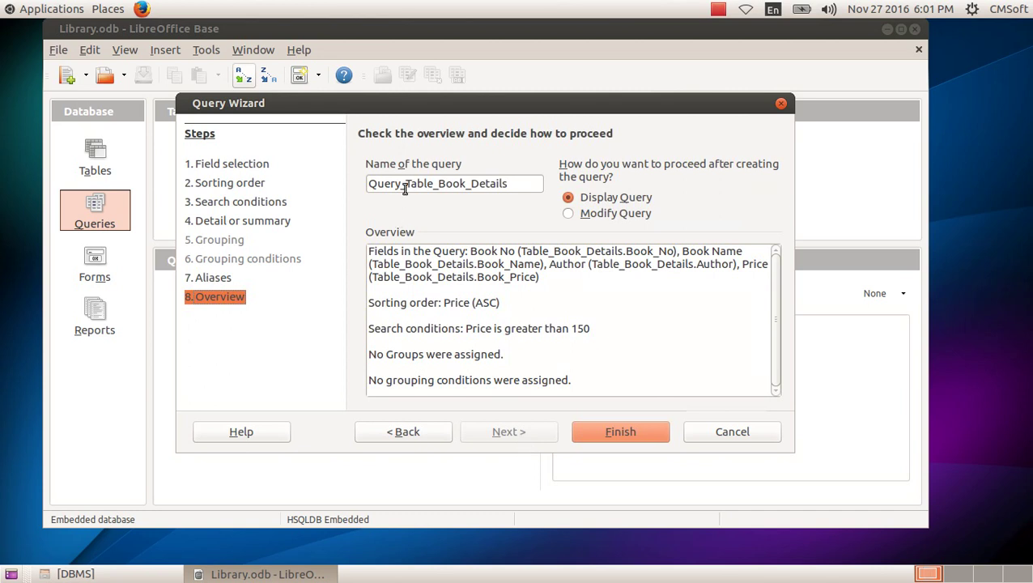
# - Name the query Query_gr_150 and finish creating it with the display option
pyautogui.moveTo(405, 183); pyautogui.dragTo(509, 190)
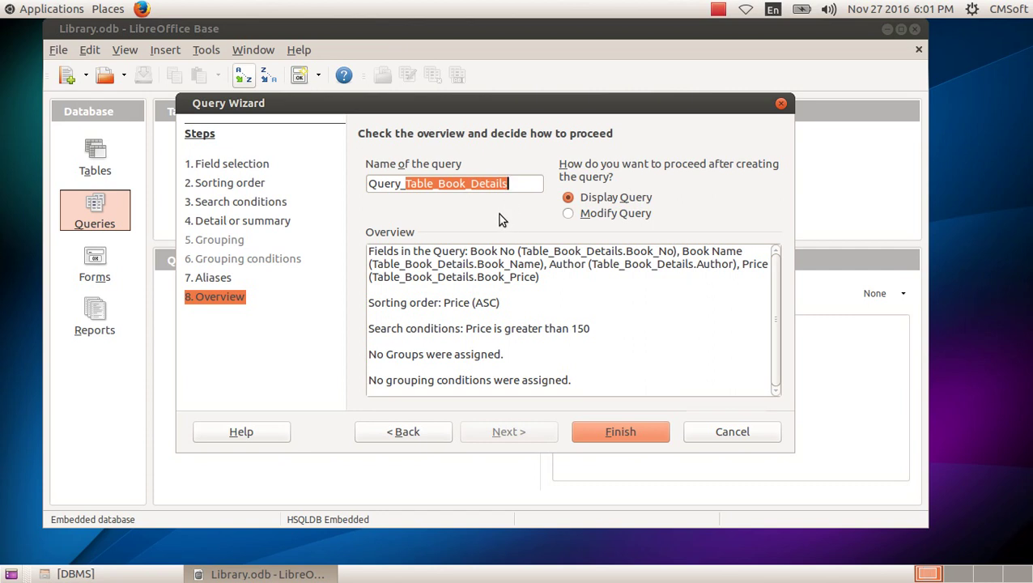
pyautogui.write('gr')
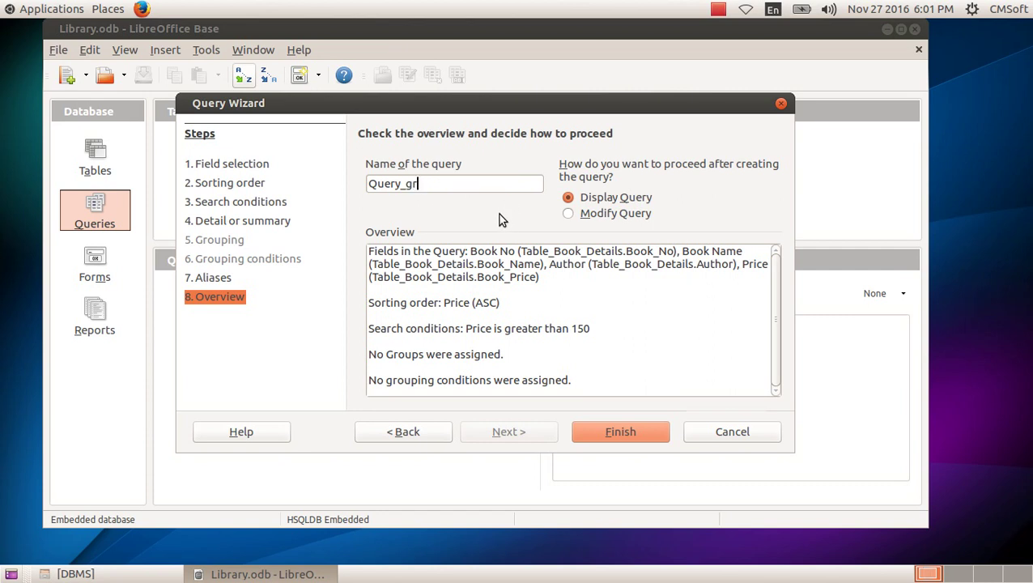
pyautogui.write('_150')
pyautogui.click(622, 434)
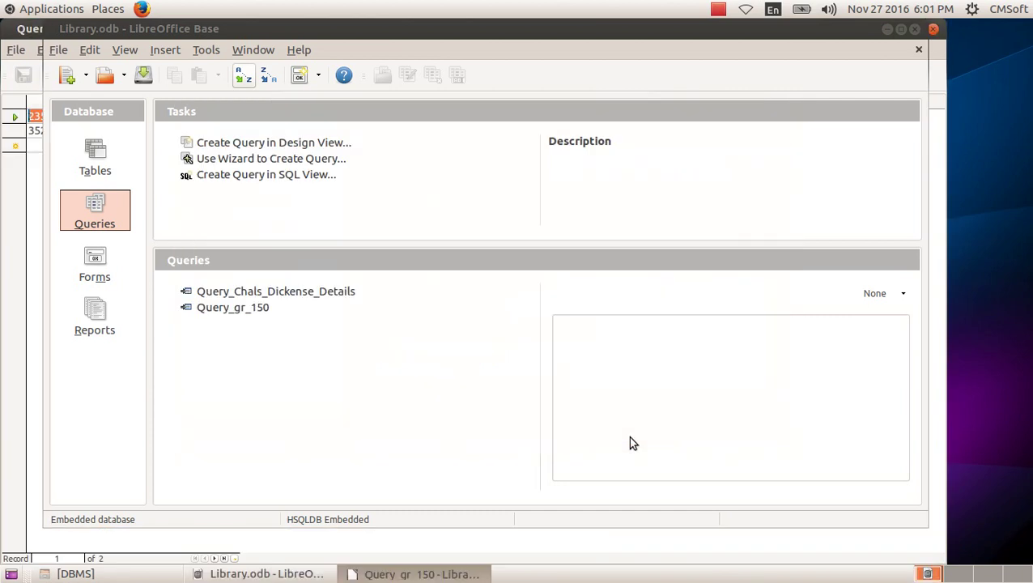
# - Open Query_gr_150 to examine the books it returns, and close the data view
pyautogui.doubleClick(234, 313)
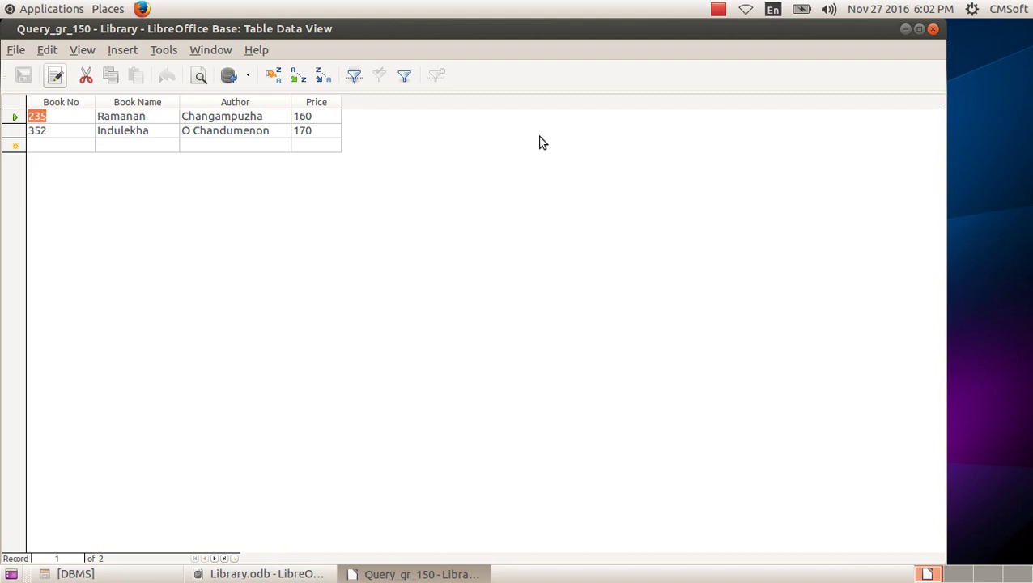
pyautogui.click(933, 29)
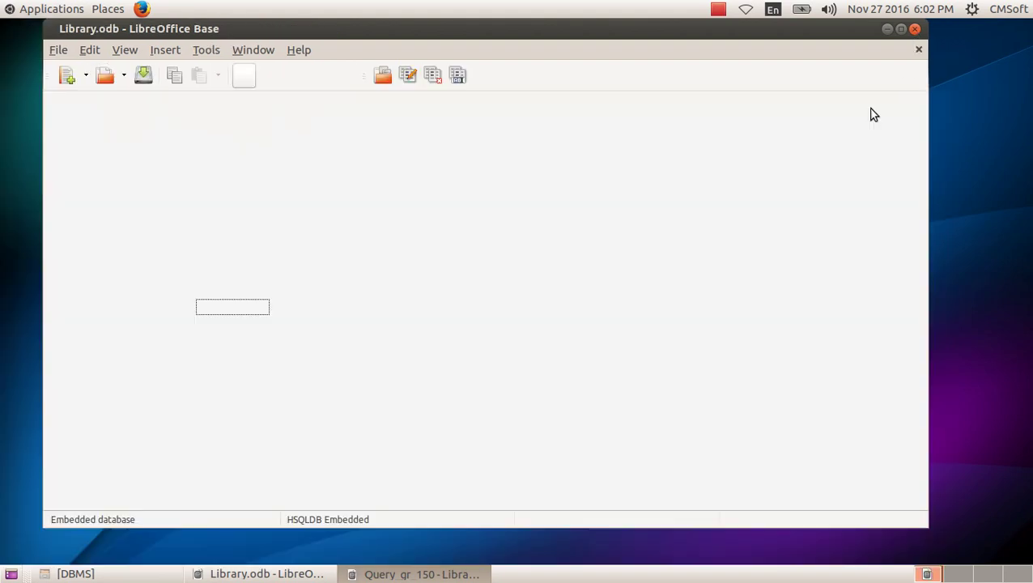